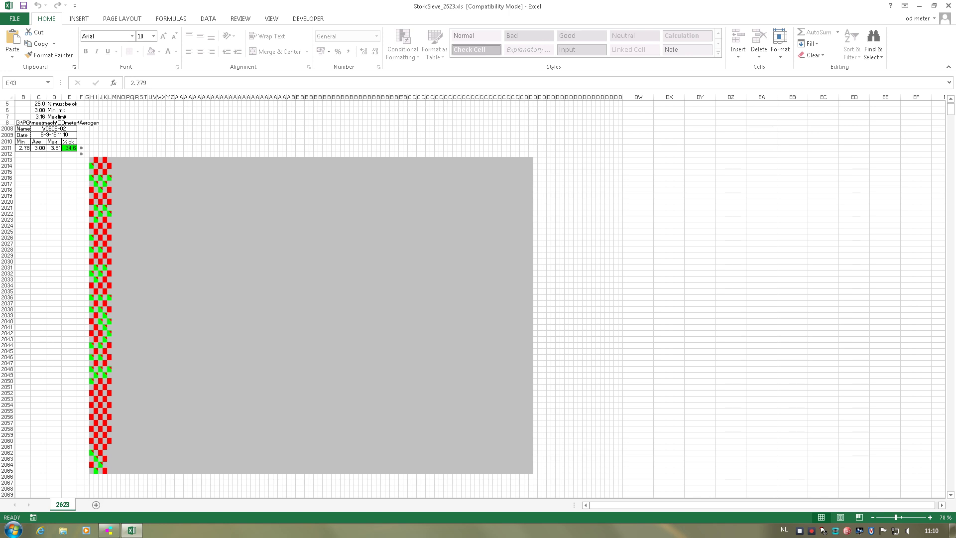
Step through the recorded measurement values in column E, one cell at a time, from E69 down to E101.
mouse_move(108, 309)
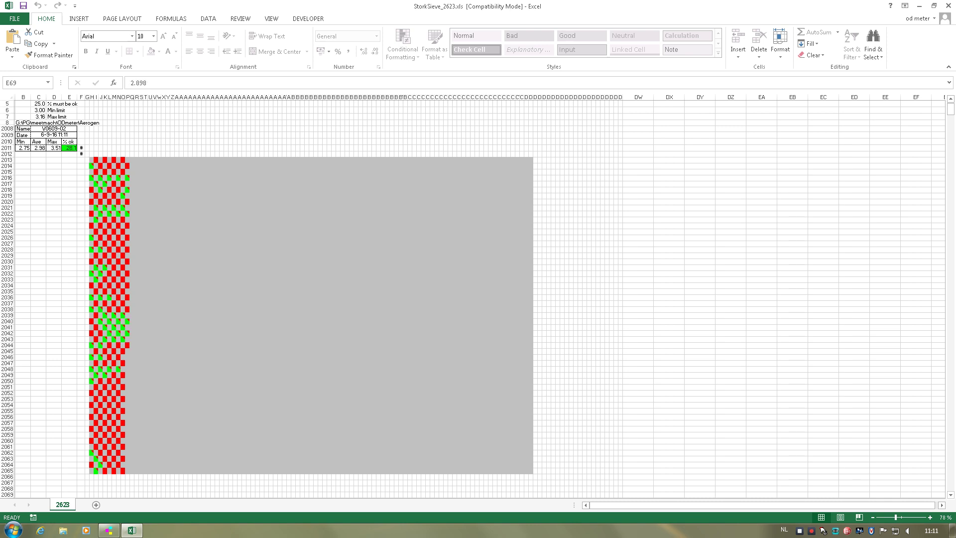
key("Down")
key("Down")
key("Down")
key("Down")
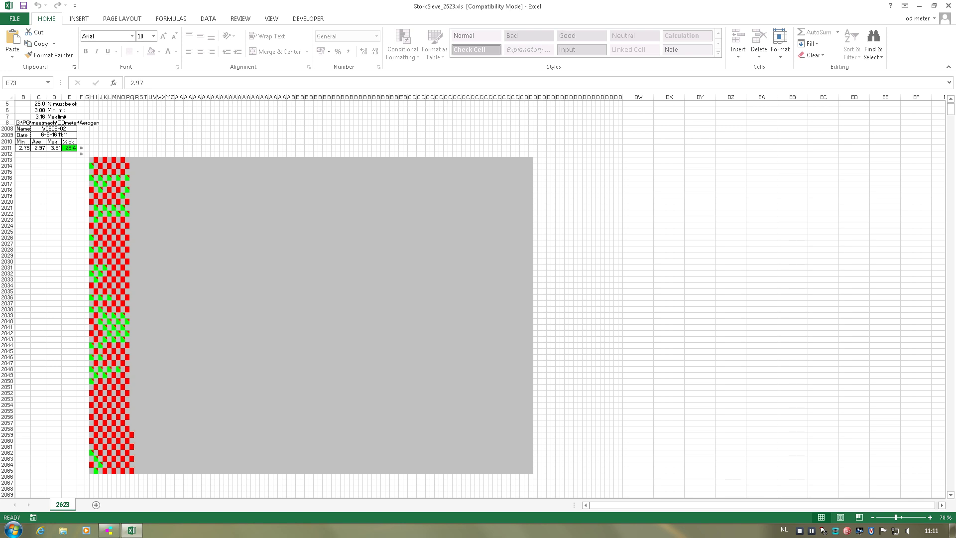
key("Down")
key("Down")
key("Down")
key("Down")
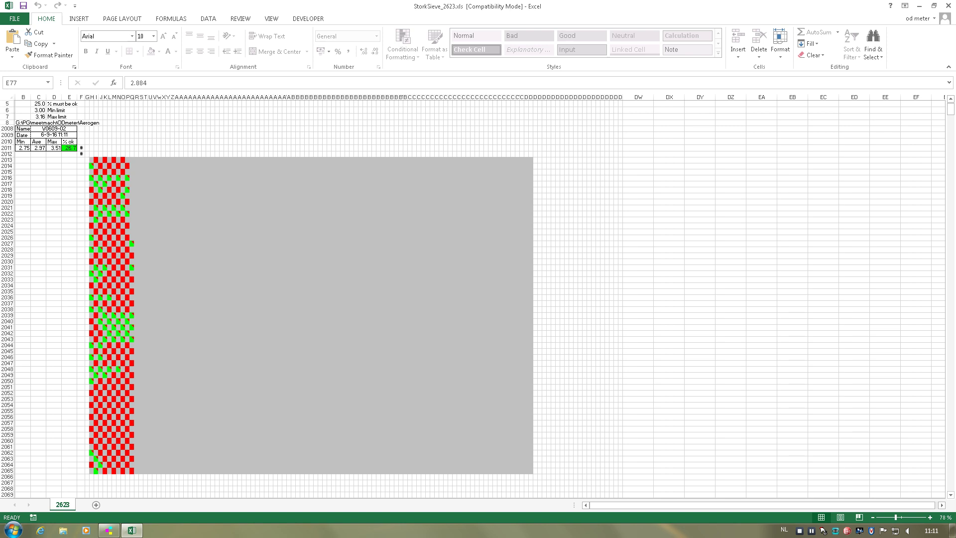
key("Down")
key("Down")
key("Down")
key("Left")
key("Down")
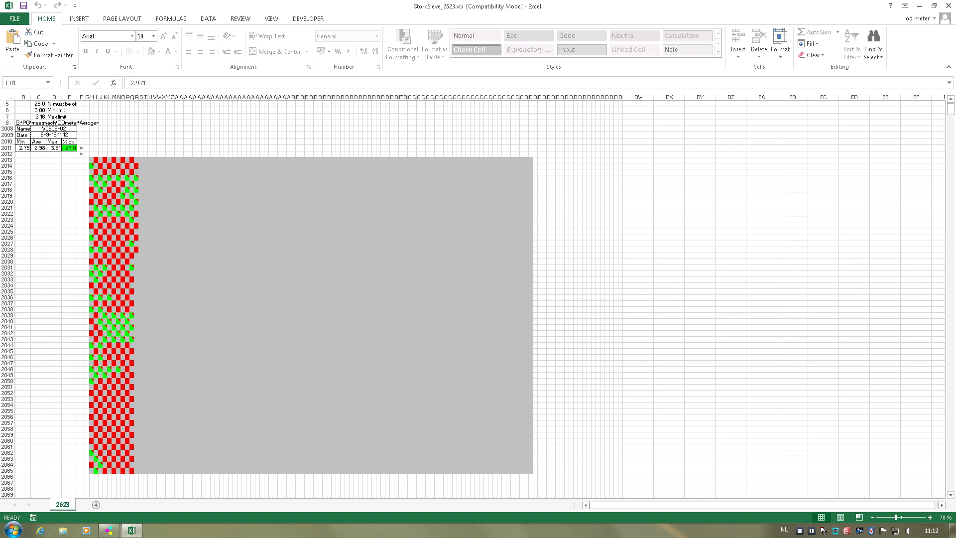
key("Down")
key("Down")
key("Down")
key("Down")
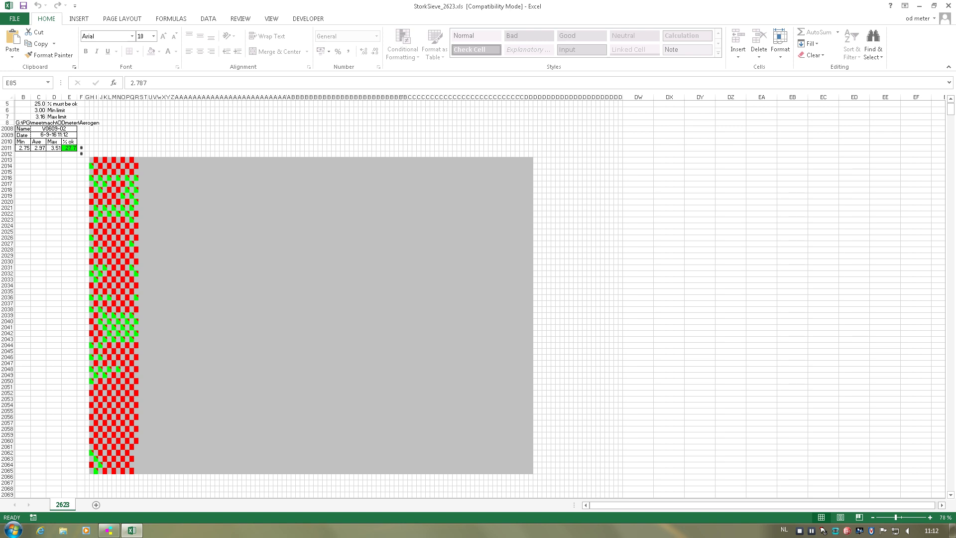
key("Down")
key("Down")
key("Down")
key("Down")
key("Down")
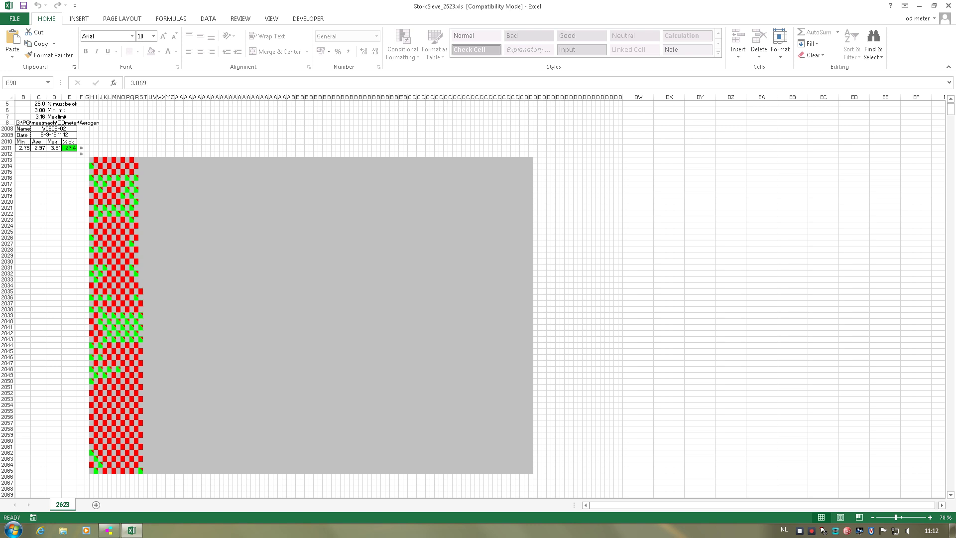
key("Down")
key("Down")
key("Down")
key("Down")
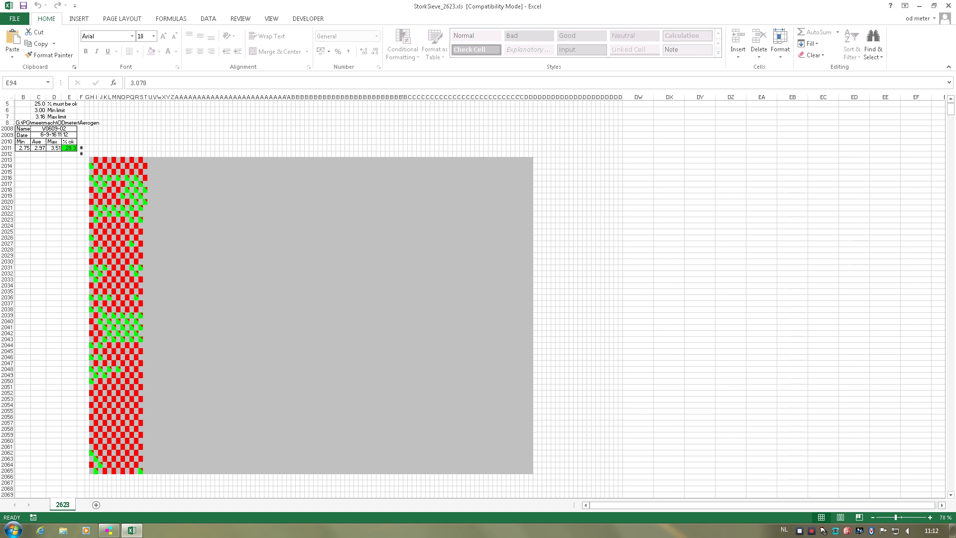
key("Down")
key("Down")
key("Down")
key("Down")
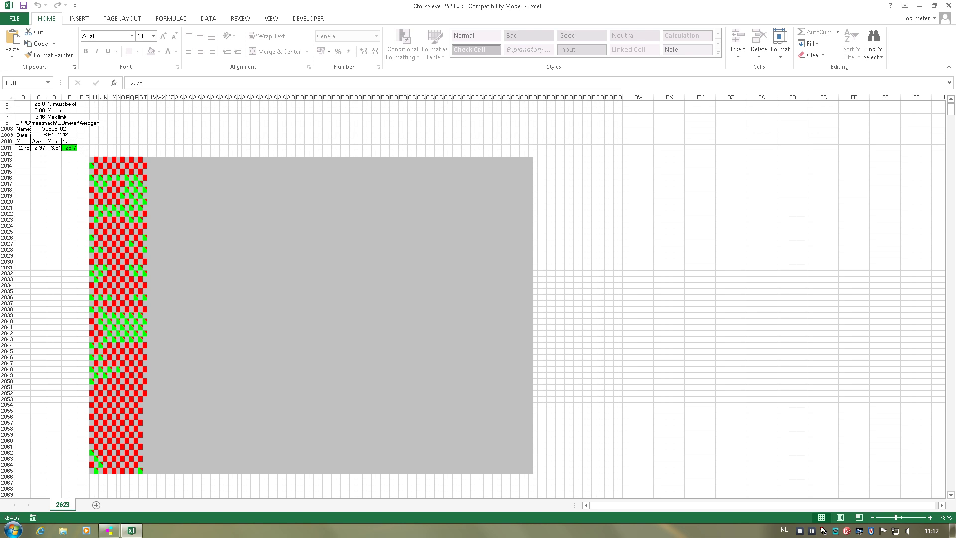
key("Down")
key("Down")
key("Down")
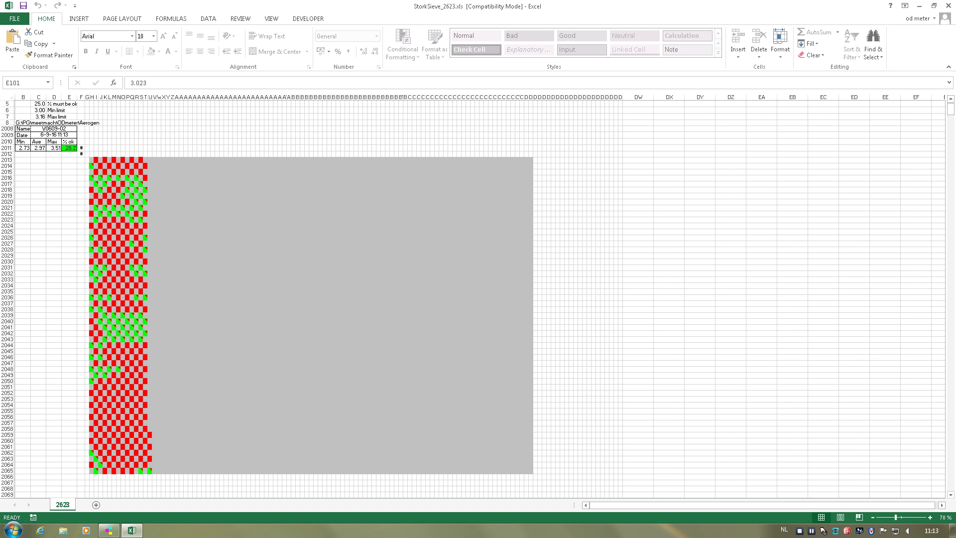